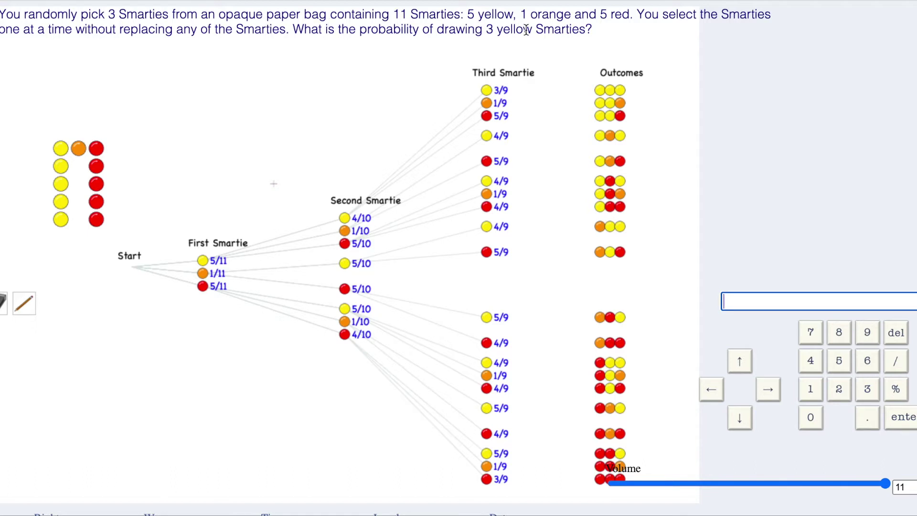
# Switch to the freehand pen for annotating the tree diagram.
pyautogui.click(24, 303)
# Circle the yellow-yellow-yellow outcome in green and draw an arrow to it.
pyautogui.click(84, 468)
pyautogui.moveTo(589, 98)
pyautogui.mouseDown()
pyautogui.moveTo(630, 96)
pyautogui.moveTo(617, 82)
pyautogui.mouseUp()
pyautogui.moveTo(559, 89); pyautogui.dragTo(578, 85)
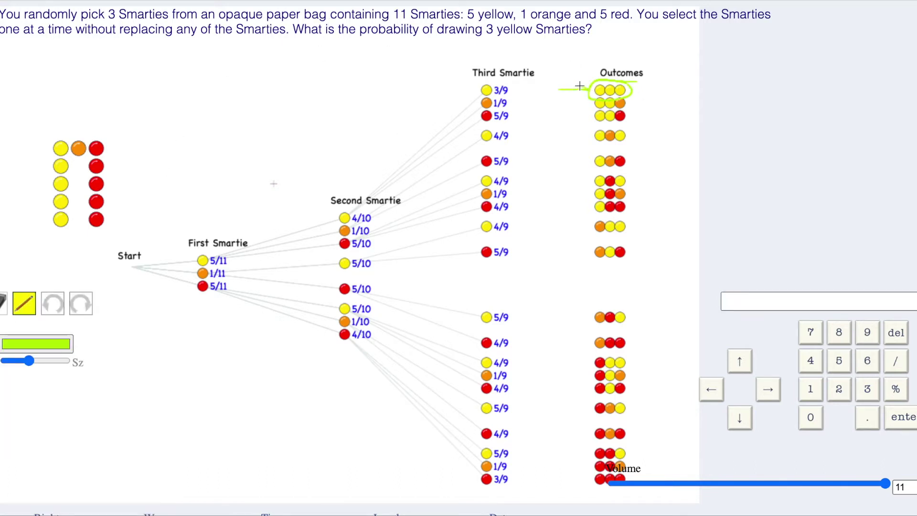
# Circle the yellow branch probabilities 5/11, 4/10 and 3/9 in green.
pyautogui.moveTo(224, 252); pyautogui.dragTo(213, 250)
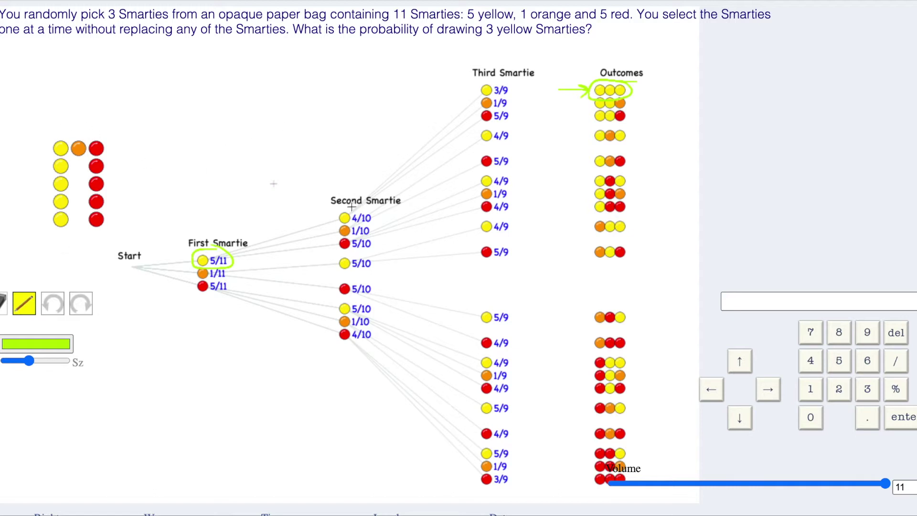
pyautogui.moveTo(361, 210)
pyautogui.mouseDown()
pyautogui.moveTo(346, 208)
pyautogui.moveTo(344, 223)
pyautogui.moveTo(359, 208)
pyautogui.moveTo(364, 220)
pyautogui.mouseUp()
pyautogui.moveTo(502, 82)
pyautogui.mouseDown()
pyautogui.moveTo(483, 82)
pyautogui.moveTo(489, 97)
pyautogui.moveTo(509, 82)
pyautogui.mouseUp()
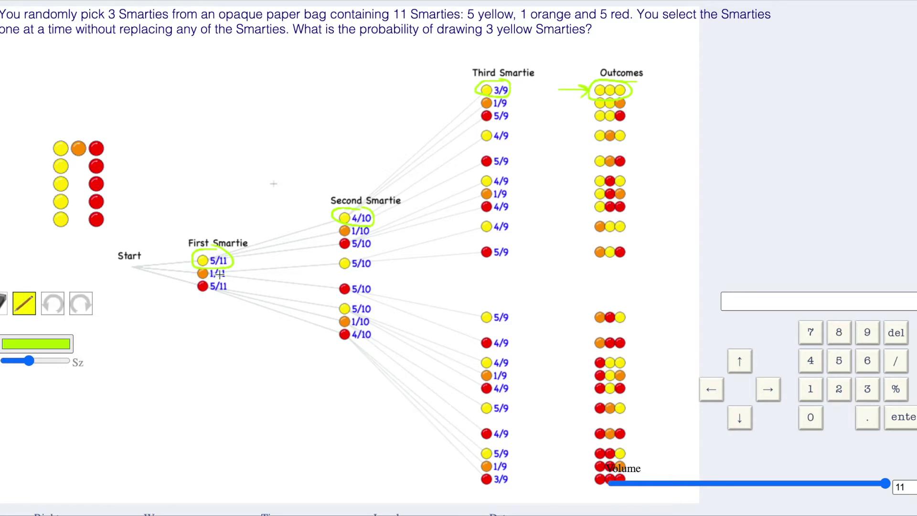
pyautogui.click(39, 343)
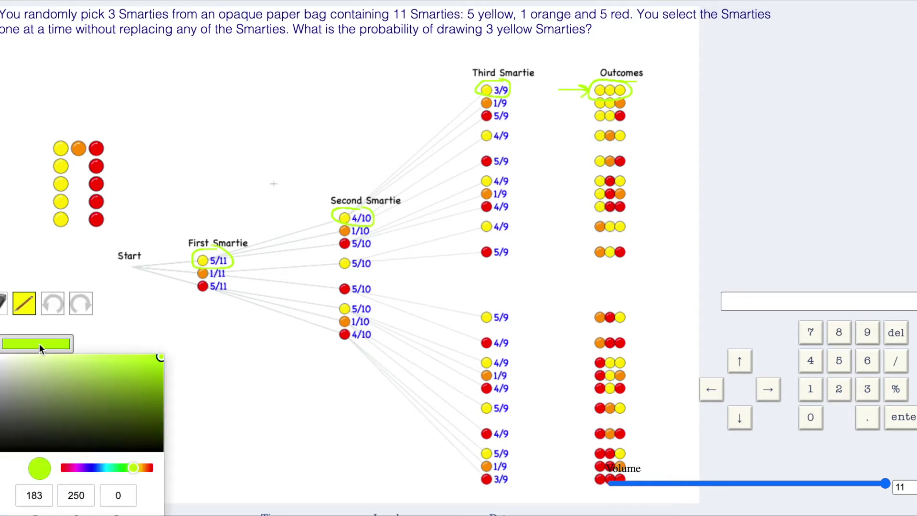
# Switch the pen to black and write 5/11 × 4/10 × 3/9 above the tree.
pyautogui.click(9, 440)
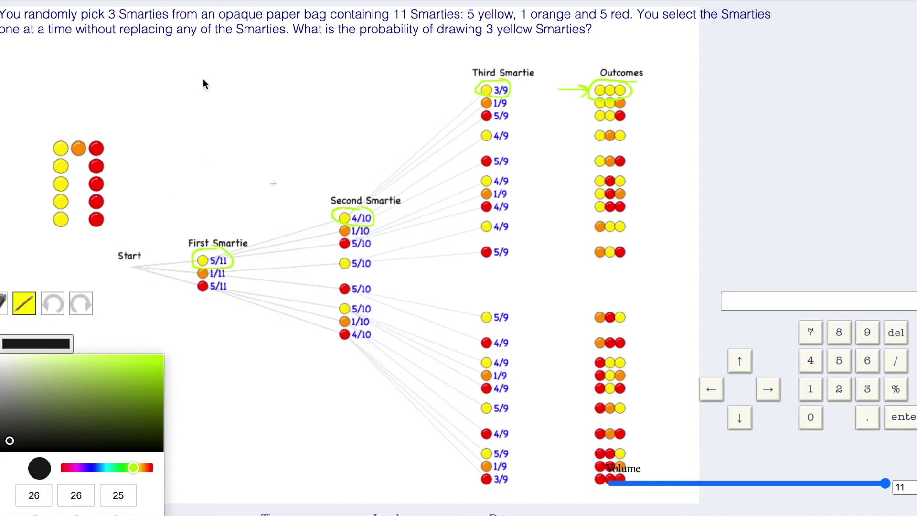
pyautogui.click(179, 148)
pyautogui.moveTo(236, 75)
pyautogui.mouseDown()
pyautogui.moveTo(215, 98)
pyautogui.moveTo(221, 115)
pyautogui.moveTo(278, 84)
pyautogui.moveTo(271, 89)
pyautogui.moveTo(282, 95)
pyautogui.moveTo(264, 116)
pyautogui.moveTo(311, 86)
pyautogui.moveTo(314, 116)
pyautogui.mouseUp()
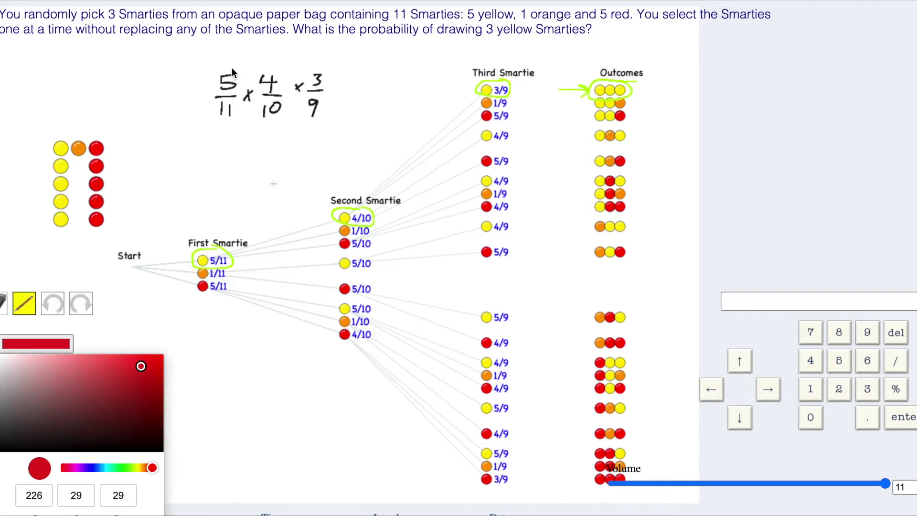
# Cross out common factors of 5/11 × 4/10 × 3/9 in red and write = 2/33.
pyautogui.moveTo(237, 68); pyautogui.dragTo(218, 92)
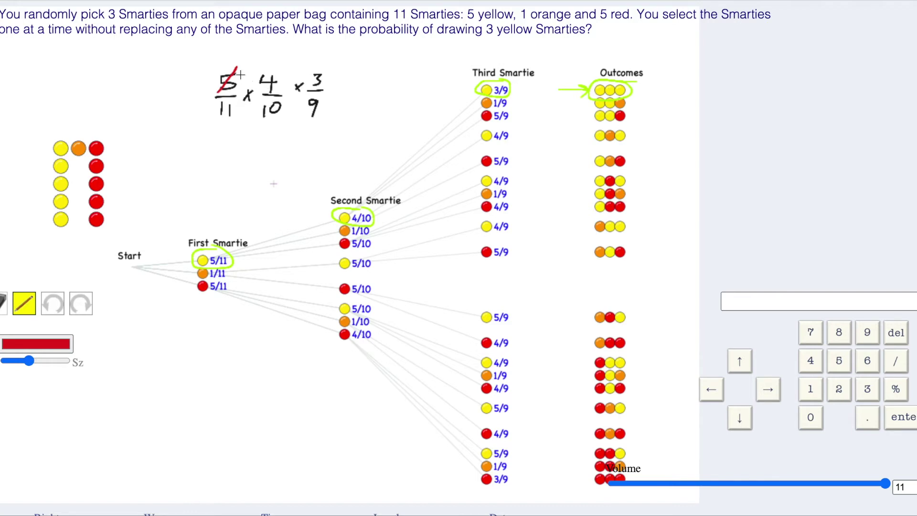
pyautogui.moveTo(257, 121)
pyautogui.mouseDown()
pyautogui.moveTo(282, 99)
pyautogui.moveTo(279, 116)
pyautogui.mouseUp()
pyautogui.moveTo(314, 86); pyautogui.dragTo(327, 73)
pyautogui.moveTo(307, 116)
pyautogui.mouseDown()
pyautogui.moveTo(319, 105)
pyautogui.moveTo(321, 123)
pyautogui.mouseUp()
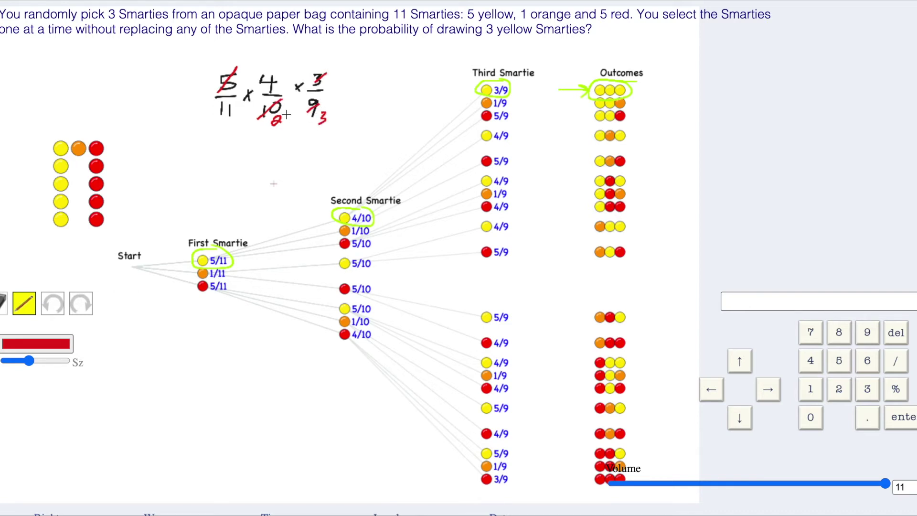
pyautogui.moveTo(281, 72)
pyautogui.mouseDown()
pyautogui.moveTo(262, 86)
pyautogui.moveTo(267, 66)
pyautogui.moveTo(276, 69)
pyautogui.mouseUp()
pyautogui.moveTo(336, 84); pyautogui.dragTo(376, 85)
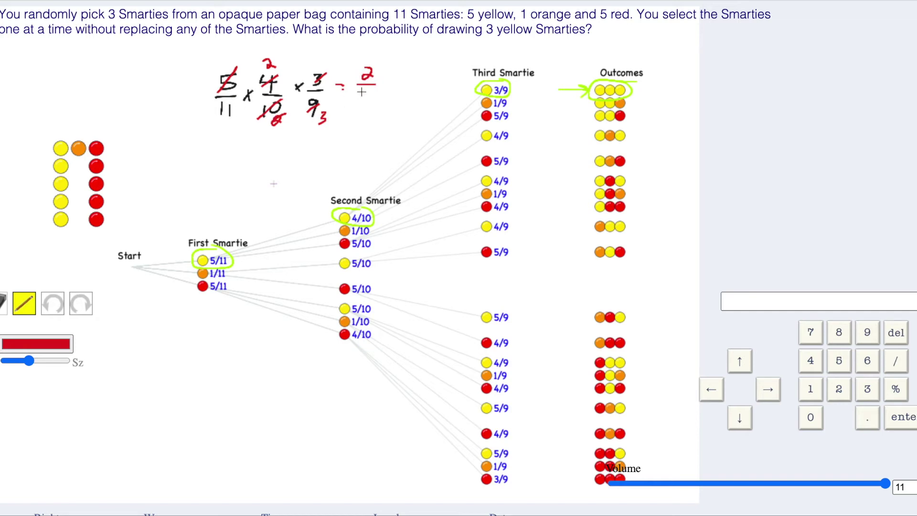
pyautogui.moveTo(359, 89)
pyautogui.mouseDown()
pyautogui.moveTo(358, 102)
pyautogui.moveTo(368, 102)
pyautogui.mouseUp()
# Enter 2/33 in the answer box with the on-screen keypad and submit it.
pyautogui.click(795, 299)
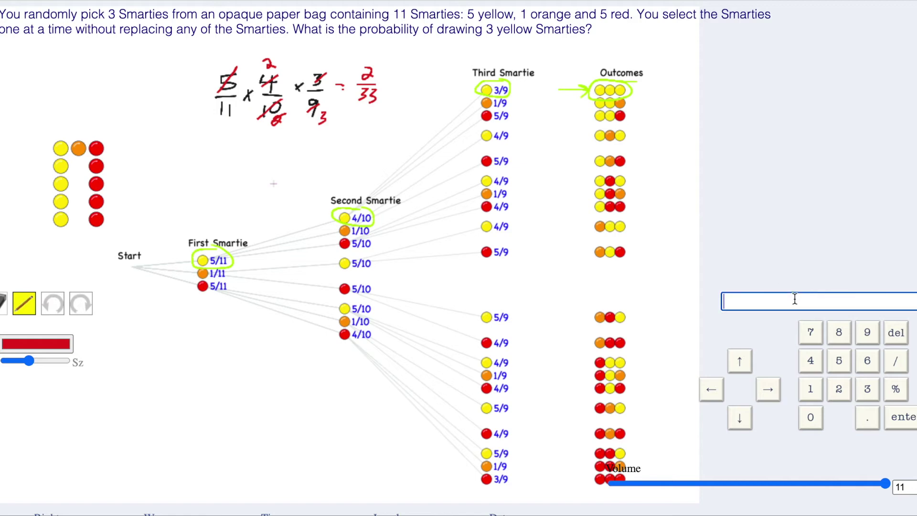
pyautogui.click(839, 389)
pyautogui.click(896, 360)
pyautogui.click(868, 390)
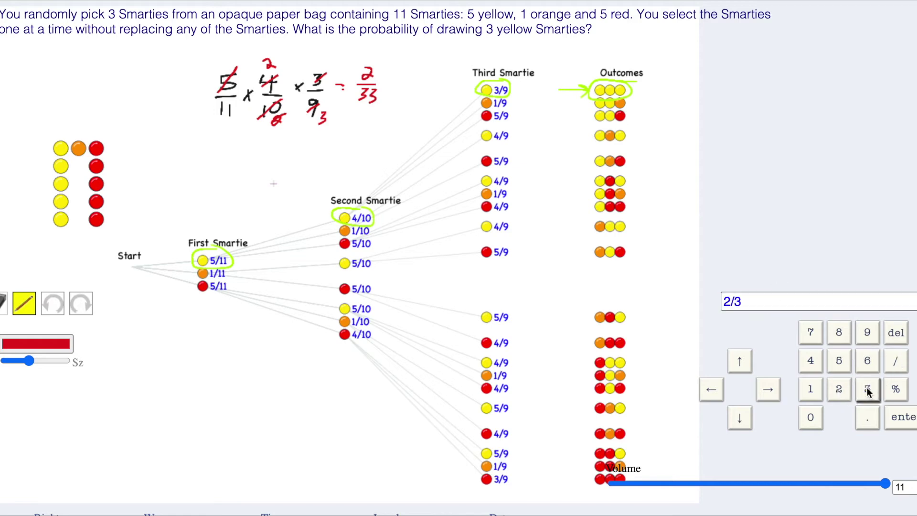
pyautogui.click(915, 418)
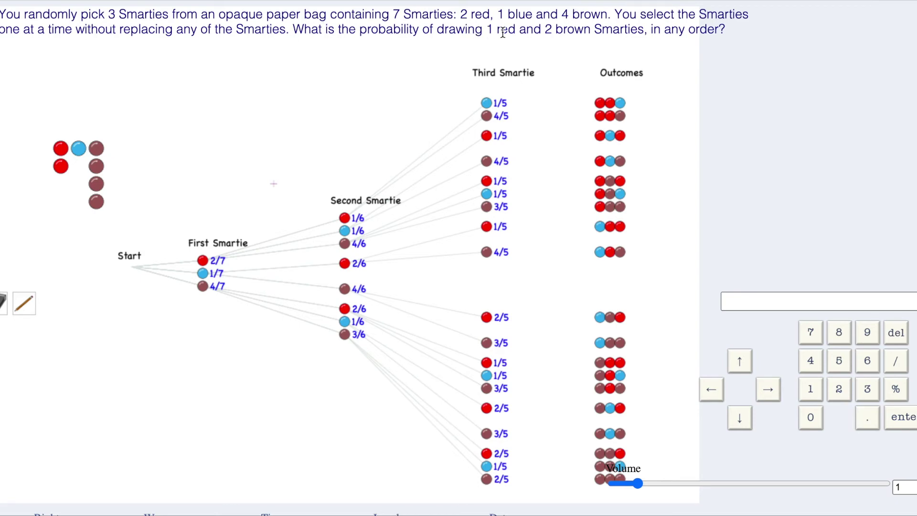
# Select the pen and set its colour to yellow-green.
pyautogui.click(24, 303)
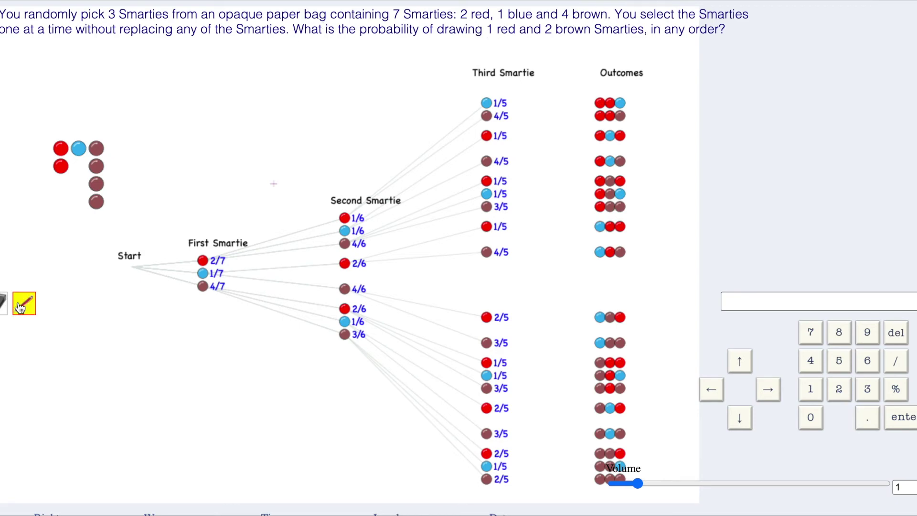
pyautogui.click(33, 345)
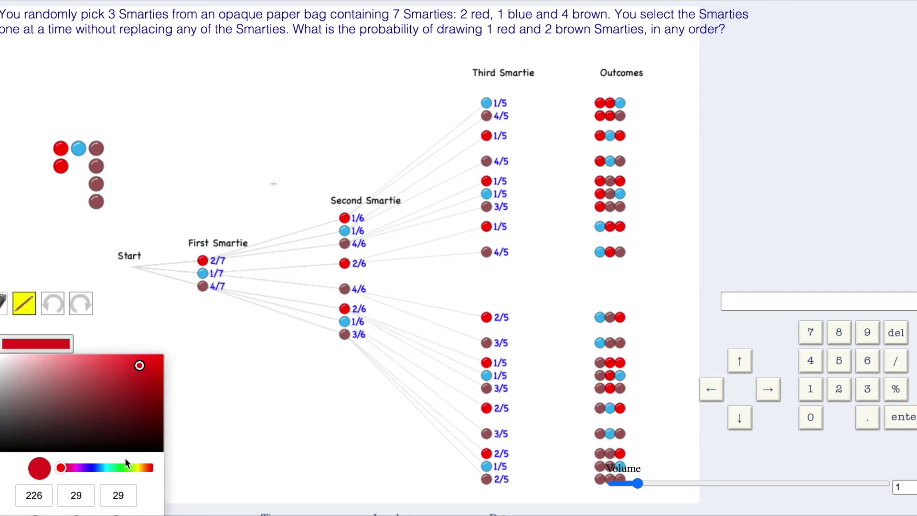
pyautogui.click(135, 468)
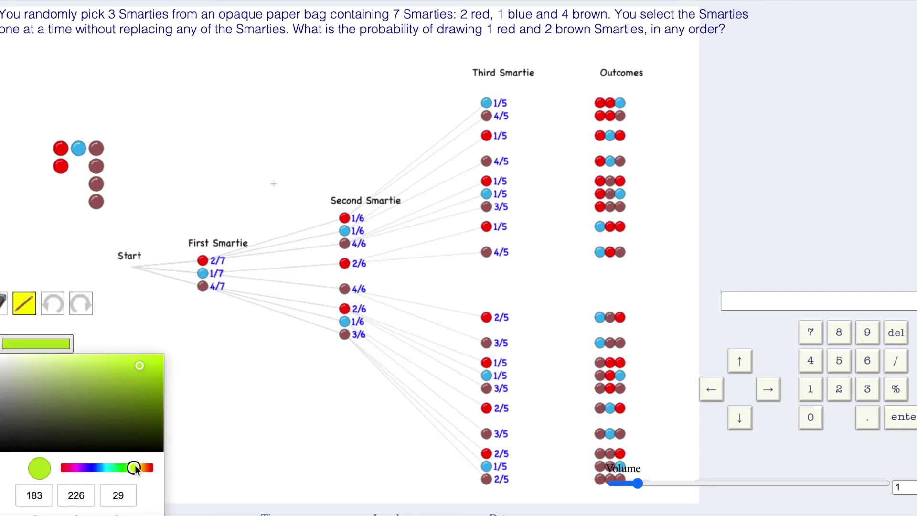
pyautogui.click(191, 361)
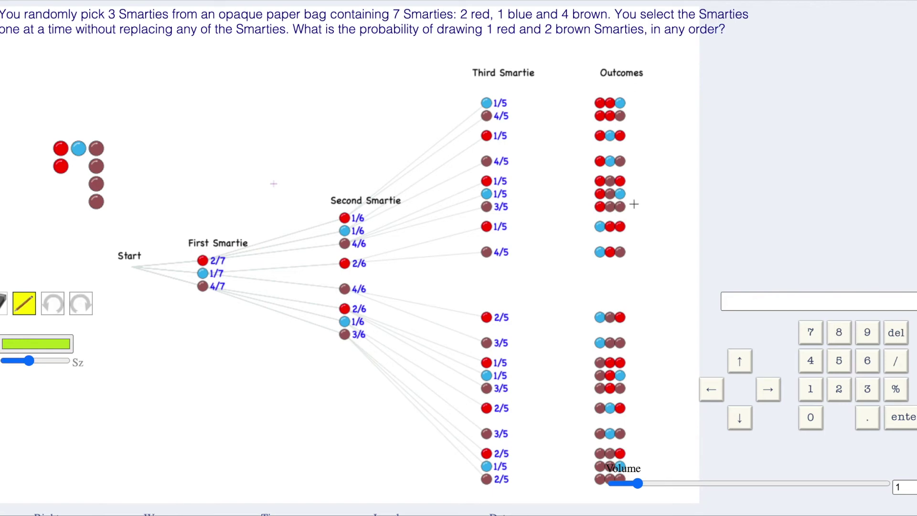
# Circle the three one-red-two-brown outcomes and trace the Start–2/7–4/6–3/5 path.
pyautogui.moveTo(634, 204); pyautogui.dragTo(630, 199)
pyautogui.moveTo(627, 380); pyautogui.dragTo(622, 379)
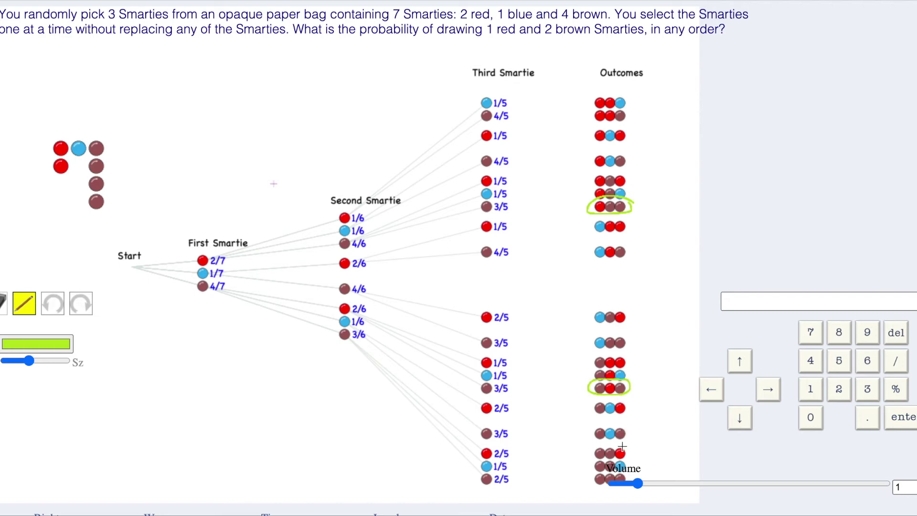
pyautogui.moveTo(618, 446)
pyautogui.mouseDown()
pyautogui.moveTo(589, 453)
pyautogui.moveTo(614, 463)
pyautogui.moveTo(626, 447)
pyautogui.mouseUp()
pyautogui.moveTo(132, 268)
pyautogui.mouseDown()
pyautogui.moveTo(351, 241)
pyautogui.moveTo(482, 208)
pyautogui.mouseUp()
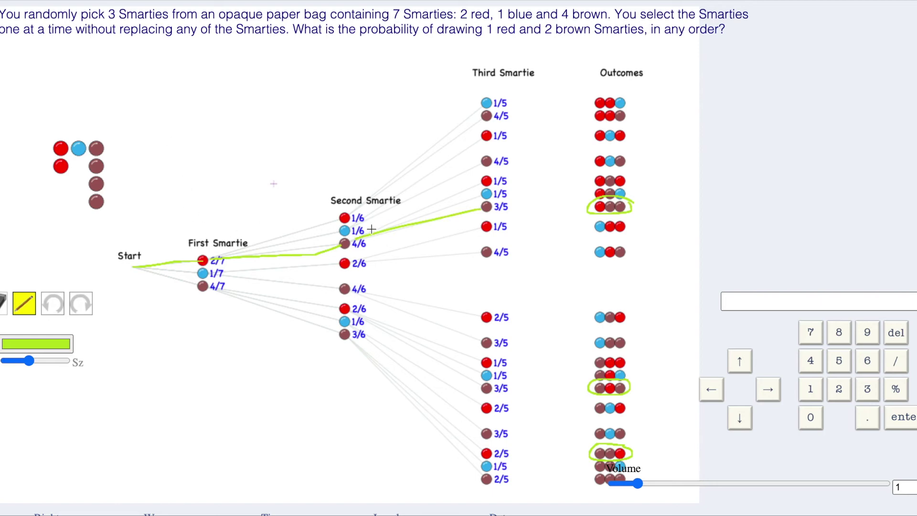
# Handwrite the product 2/7 × 4/6 × 3/5 at the top left.
pyautogui.moveTo(136, 72); pyautogui.dragTo(144, 77)
pyautogui.moveTo(136, 80); pyautogui.dragTo(146, 81)
pyautogui.moveTo(136, 85); pyautogui.dragTo(139, 98)
pyautogui.moveTo(152, 76); pyautogui.dragTo(159, 82)
pyautogui.moveTo(159, 76)
pyautogui.mouseDown()
pyautogui.moveTo(153, 83)
pyautogui.moveTo(178, 77)
pyautogui.mouseUp()
pyautogui.moveTo(174, 69); pyautogui.dragTo(173, 80)
pyautogui.moveTo(173, 88); pyautogui.dragTo(169, 94)
pyautogui.moveTo(167, 84); pyautogui.dragTo(185, 85)
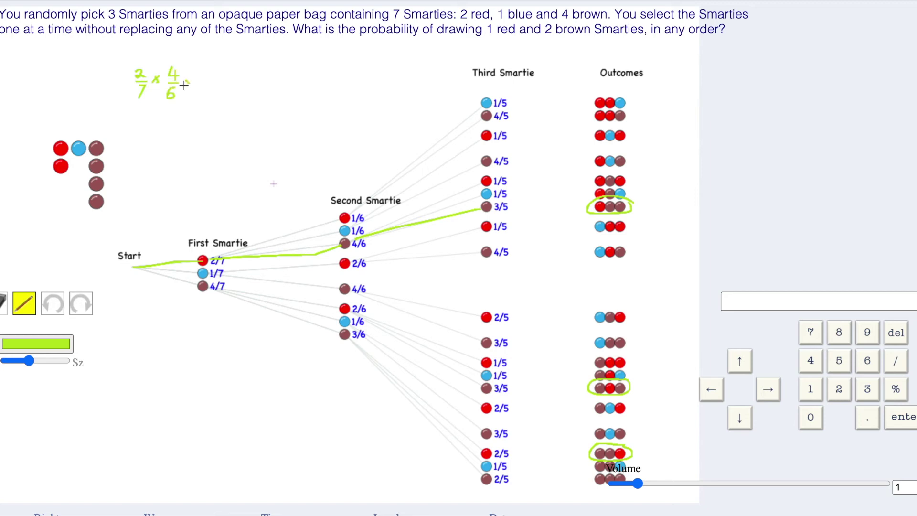
# Cancel the 2, 6 and 3, write = 4/35, and label the red-brown-brown outcome 4/35.
pyautogui.moveTo(144, 66)
pyautogui.mouseDown()
pyautogui.moveTo(136, 76)
pyautogui.moveTo(169, 113)
pyautogui.mouseUp()
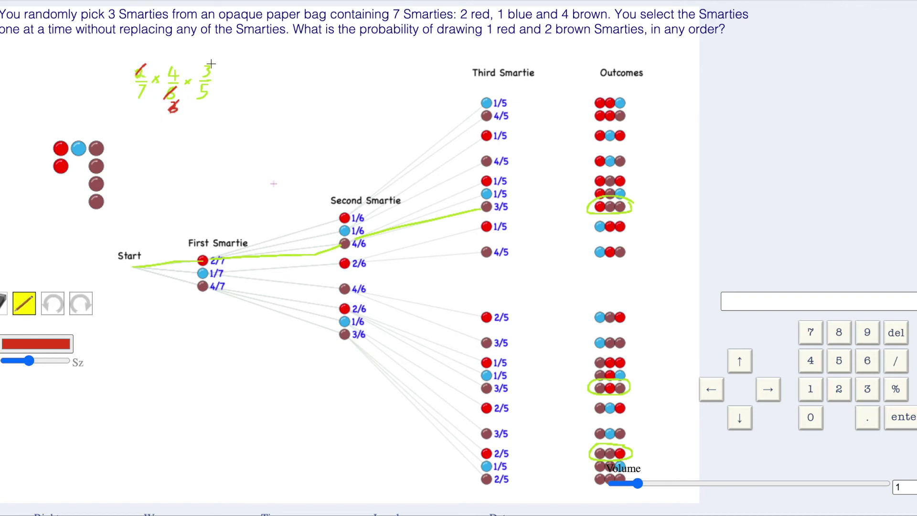
pyautogui.moveTo(215, 61); pyautogui.dragTo(207, 76)
pyautogui.moveTo(223, 78); pyautogui.dragTo(235, 77)
pyautogui.moveTo(225, 82); pyautogui.dragTo(236, 81)
pyautogui.moveTo(251, 62); pyautogui.dragTo(256, 74)
pyautogui.moveTo(250, 78)
pyautogui.mouseDown()
pyautogui.moveTo(261, 76)
pyautogui.moveTo(247, 95)
pyautogui.moveTo(258, 93)
pyautogui.mouseUp()
pyautogui.moveTo(261, 80); pyautogui.dragTo(268, 78)
pyautogui.moveTo(647, 197); pyautogui.dragTo(651, 211)
pyautogui.moveTo(643, 213)
pyautogui.mouseDown()
pyautogui.moveTo(655, 212)
pyautogui.moveTo(646, 225)
pyautogui.moveTo(653, 225)
pyautogui.mouseUp()
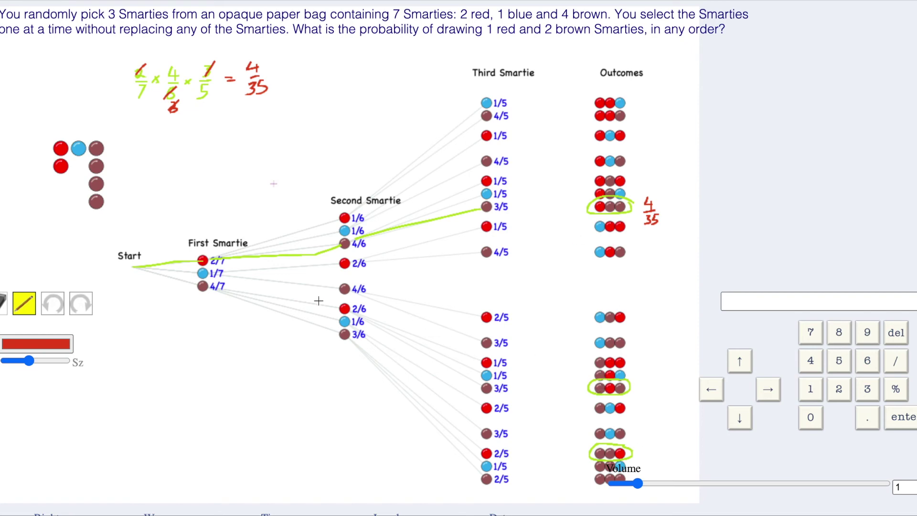
# Trace the brown-red-brown path in red and write 4/7 × 2/6 × 3/5 below.
pyautogui.moveTo(135, 267)
pyautogui.mouseDown()
pyautogui.moveTo(210, 291)
pyautogui.moveTo(355, 312)
pyautogui.moveTo(484, 387)
pyautogui.mouseUp()
pyautogui.moveTo(139, 124); pyautogui.dragTo(144, 144)
pyautogui.moveTo(136, 145); pyautogui.dragTo(147, 145)
pyautogui.moveTo(138, 151); pyautogui.dragTo(140, 164)
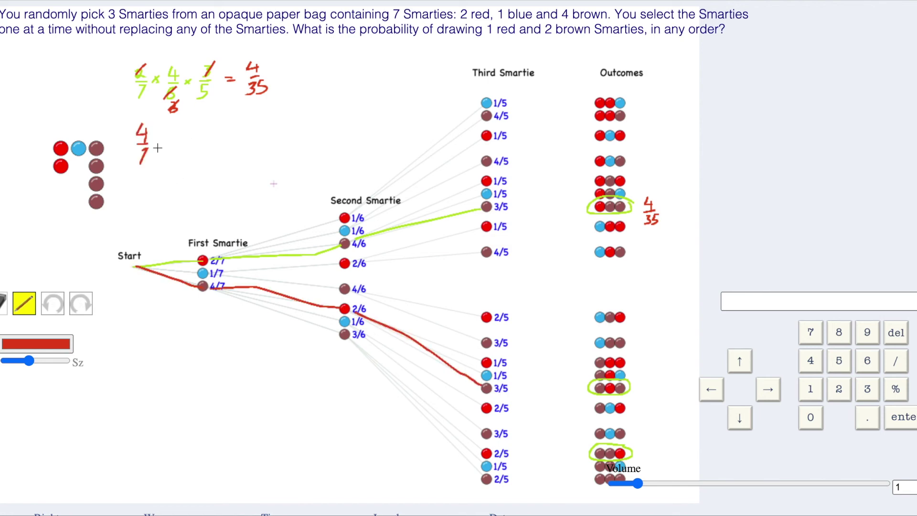
pyautogui.moveTo(170, 125); pyautogui.dragTo(182, 137)
pyautogui.moveTo(175, 150)
pyautogui.mouseDown()
pyautogui.moveTo(178, 166)
pyautogui.moveTo(200, 144)
pyautogui.moveTo(220, 142)
pyautogui.mouseUp()
pyautogui.moveTo(210, 148); pyautogui.dragTo(215, 164)
# Cancel the 2, 3 and 6, and label the brown-red-brown and brown-brown-red outcomes 4/35.
pyautogui.moveTo(183, 123)
pyautogui.mouseDown()
pyautogui.moveTo(170, 139)
pyautogui.moveTo(214, 119)
pyautogui.mouseUp()
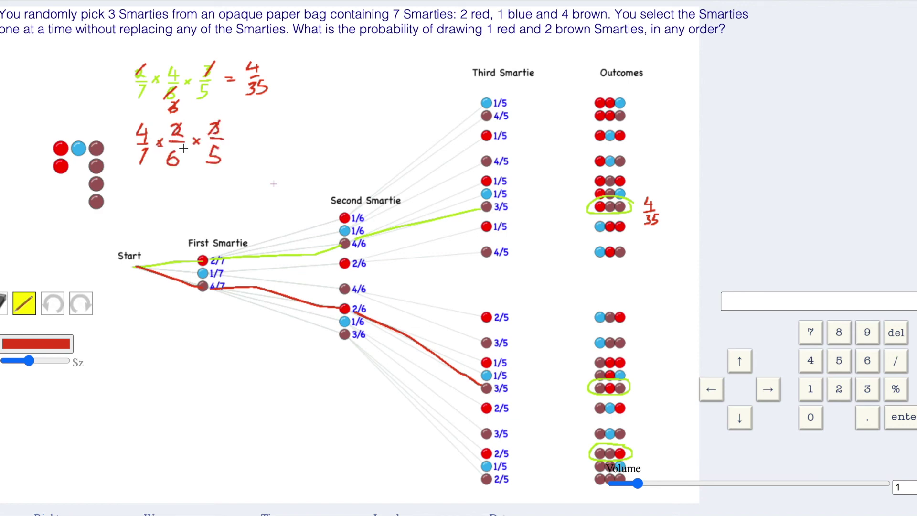
pyautogui.moveTo(184, 149); pyautogui.dragTo(164, 169)
pyautogui.moveTo(645, 379)
pyautogui.mouseDown()
pyautogui.moveTo(650, 393)
pyautogui.moveTo(655, 387)
pyautogui.moveTo(641, 403)
pyautogui.moveTo(650, 394)
pyautogui.mouseUp()
pyautogui.moveTo(645, 441); pyautogui.dragTo(647, 451)
pyautogui.moveTo(640, 453); pyautogui.dragTo(654, 452)
pyautogui.moveTo(650, 457); pyautogui.dragTo(648, 465)
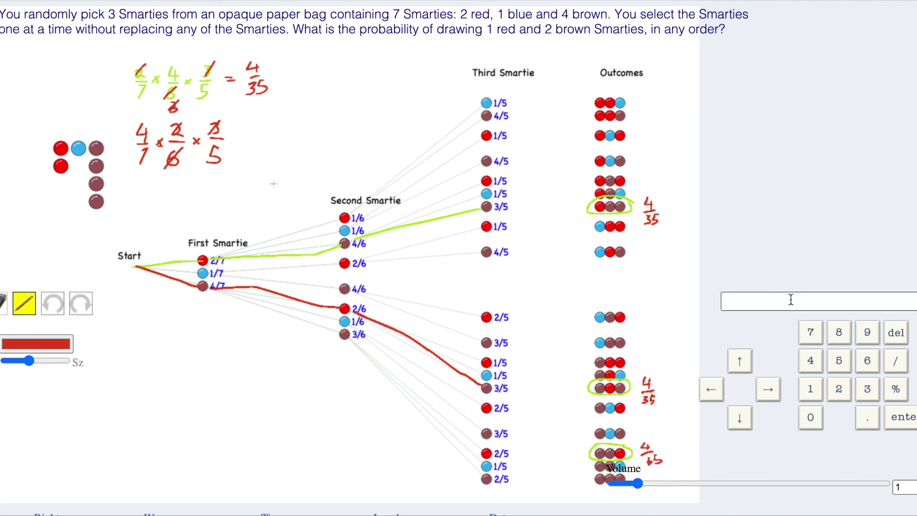
# Enter 12/35 in the answer box and submit it.
pyautogui.write('12')
pyautogui.click(891, 362)
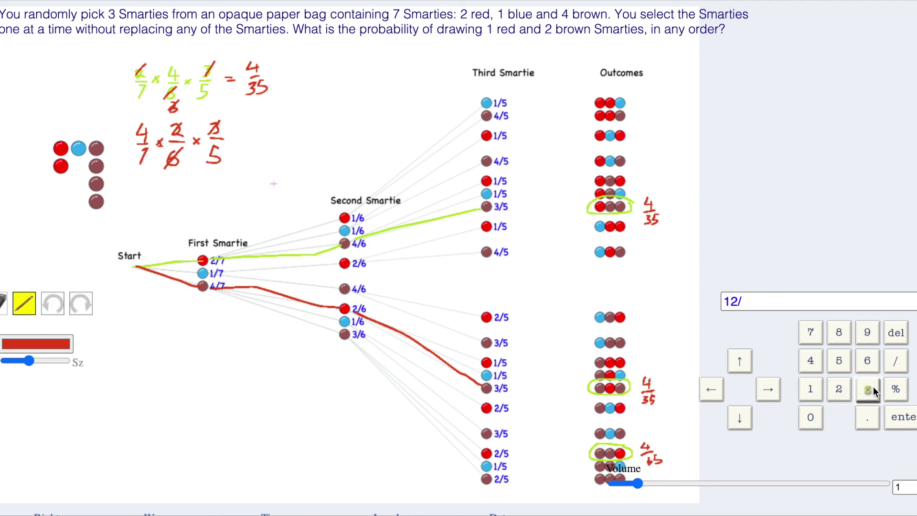
pyautogui.click(872, 387)
pyautogui.click(844, 363)
pyautogui.click(908, 418)
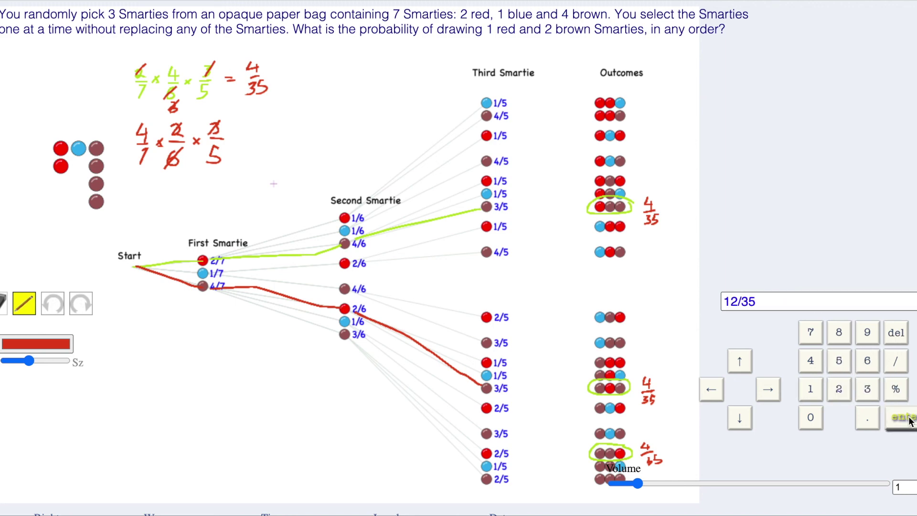